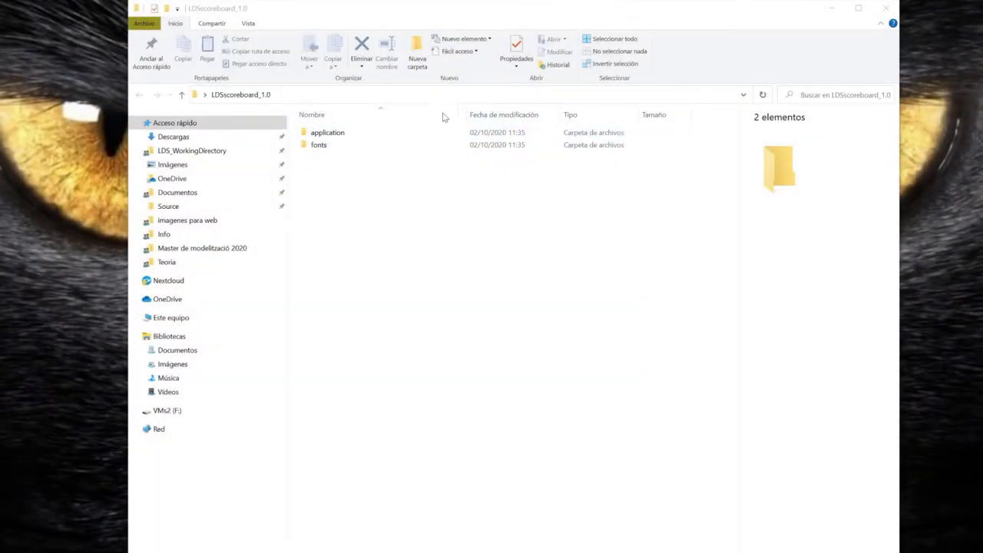
Launch LDSscoreboard.exe from the application folder of LDSscoreboard_1.0
double_click(339, 133)
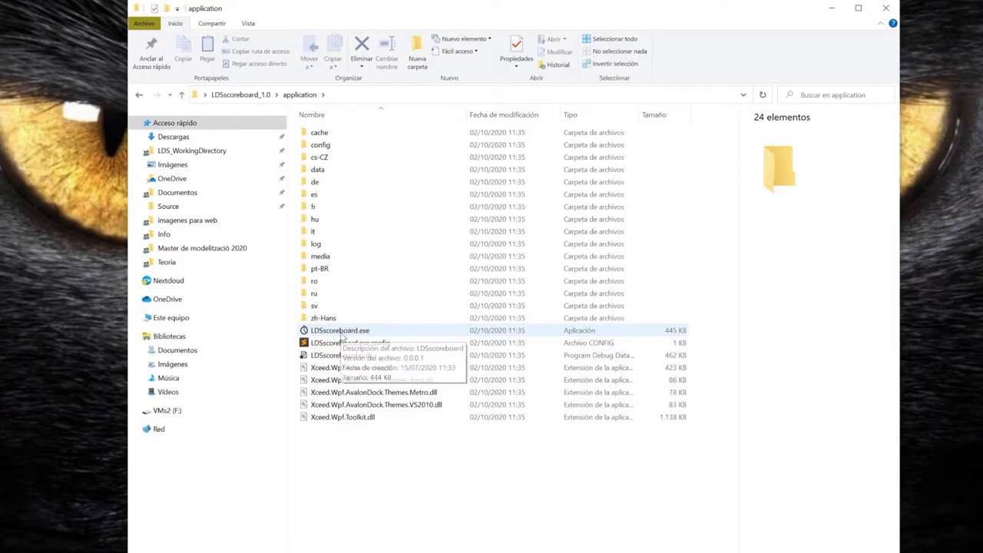
click(343, 334)
double_click(342, 332)
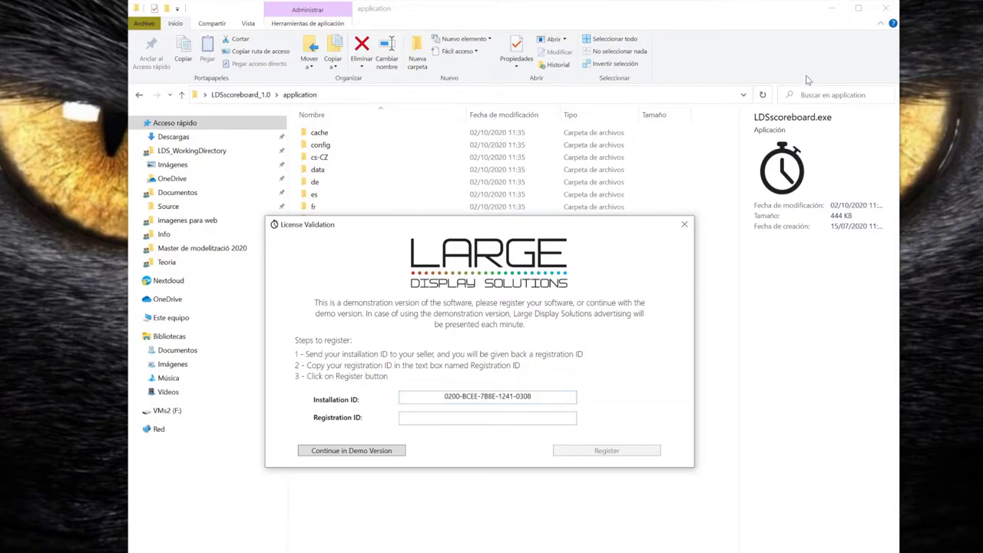
Minimize the file explorer window and continue past the license validation in the demo version
click(893, 15)
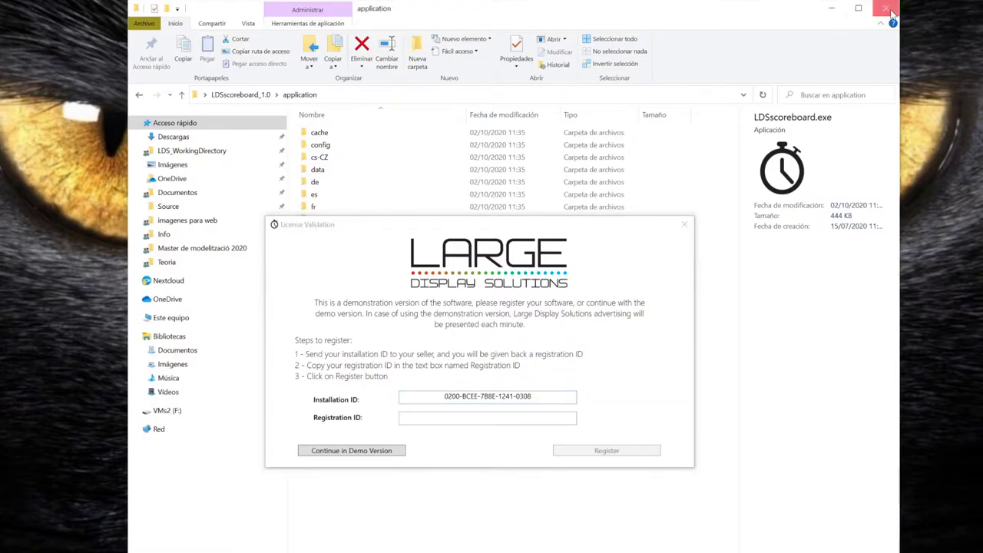
click(830, 11)
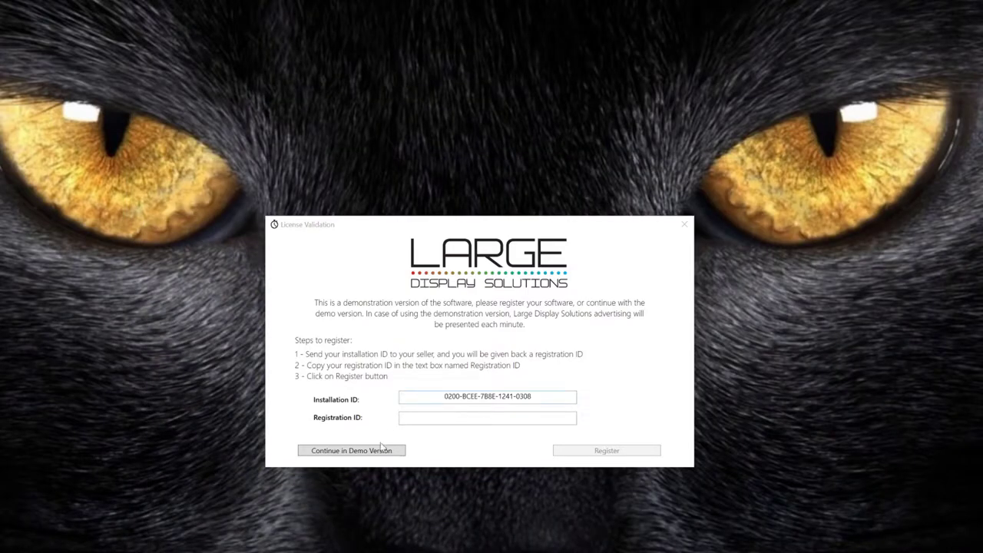
click(348, 436)
click(351, 451)
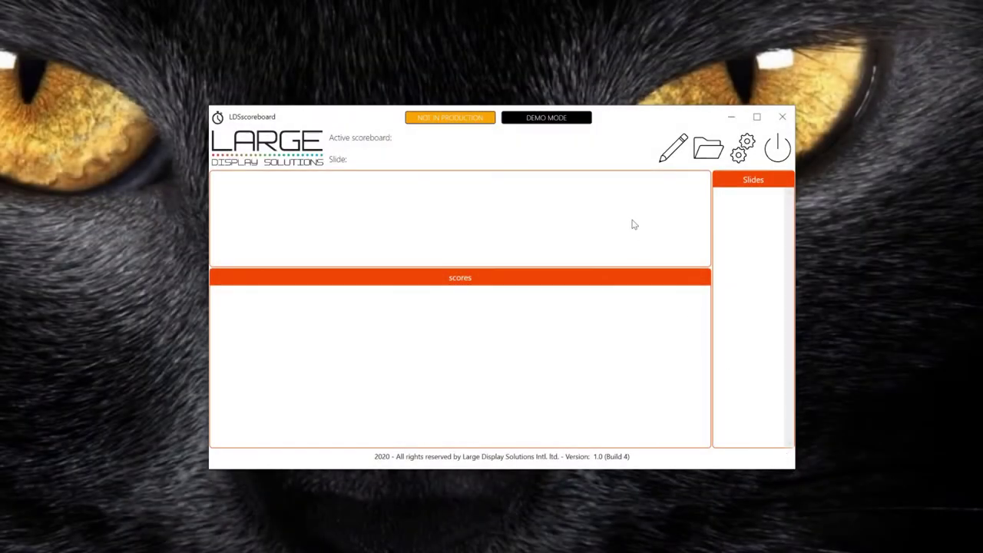
Open the Basketball scoreboard
click(708, 149)
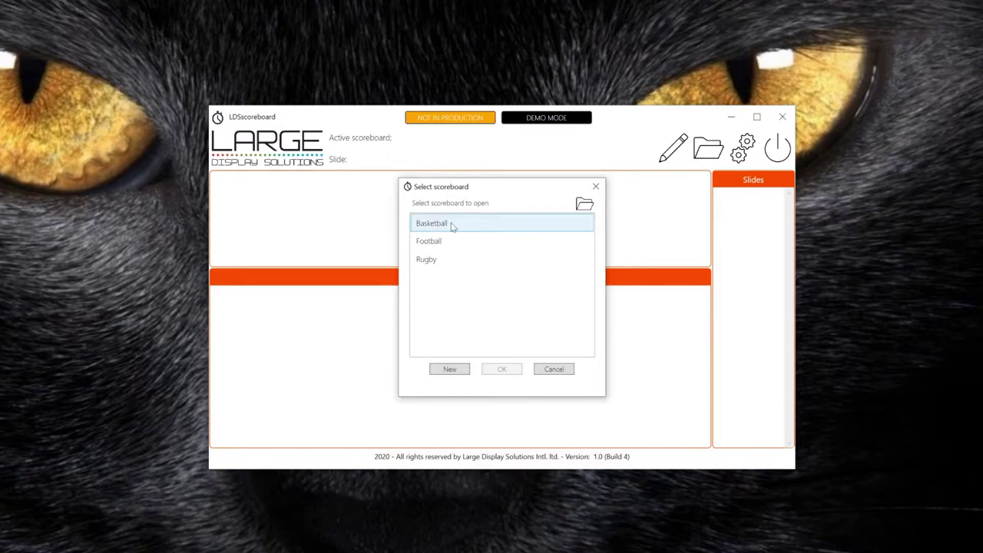
click(428, 224)
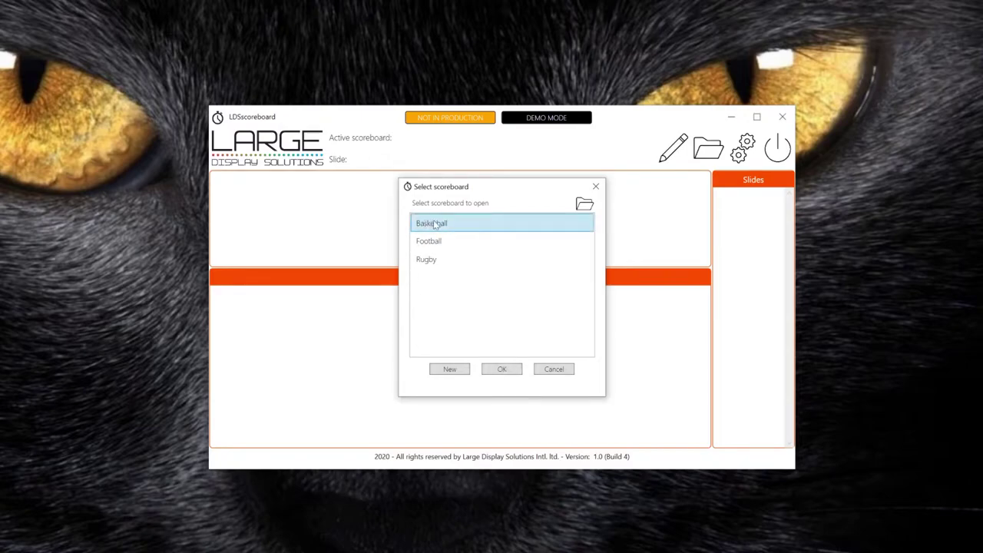
click(500, 369)
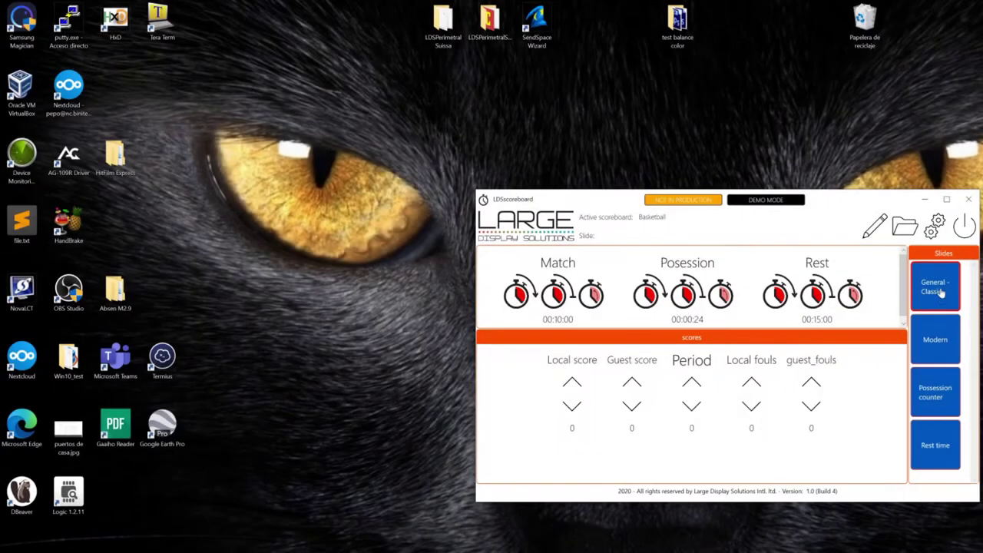
Display the General - Classic slide and start the Match timer
click(942, 303)
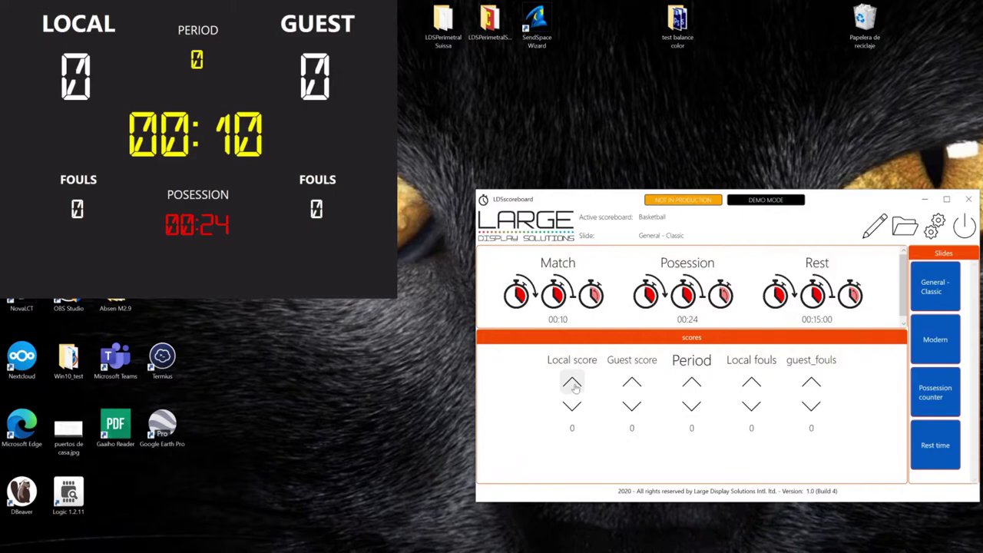
click(520, 293)
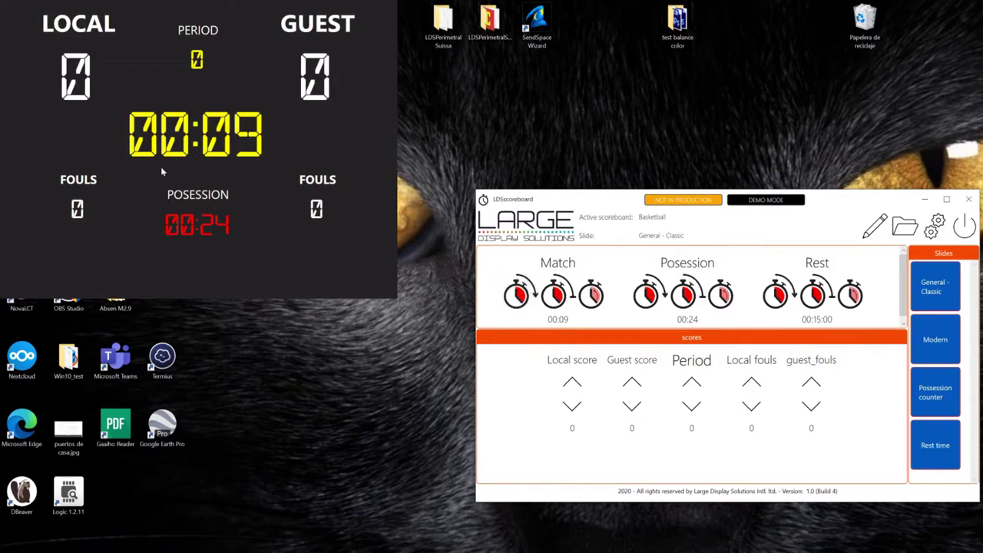
Set the local and guest scores to 2 each, trying one extra local point and removing it again
click(569, 383)
click(569, 383)
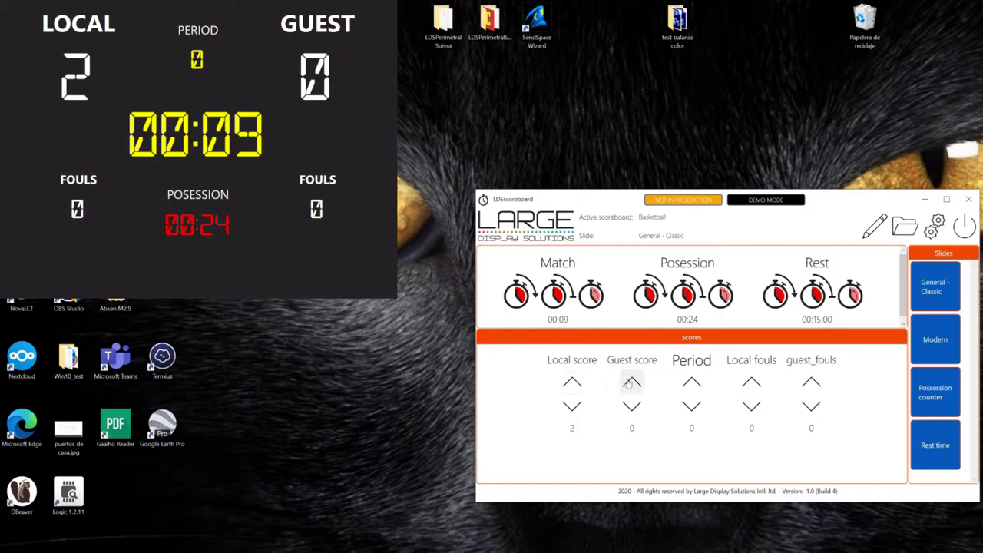
click(632, 382)
click(631, 382)
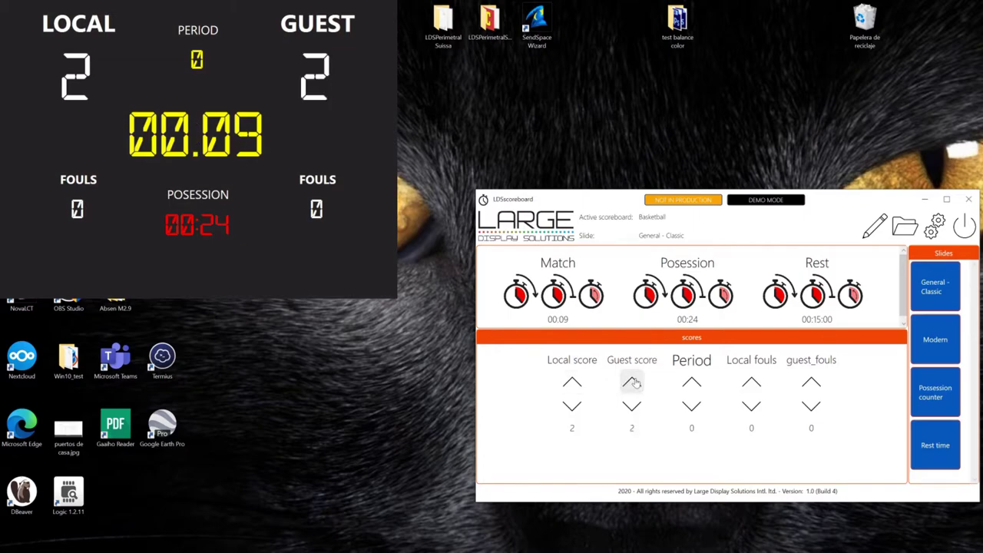
click(571, 382)
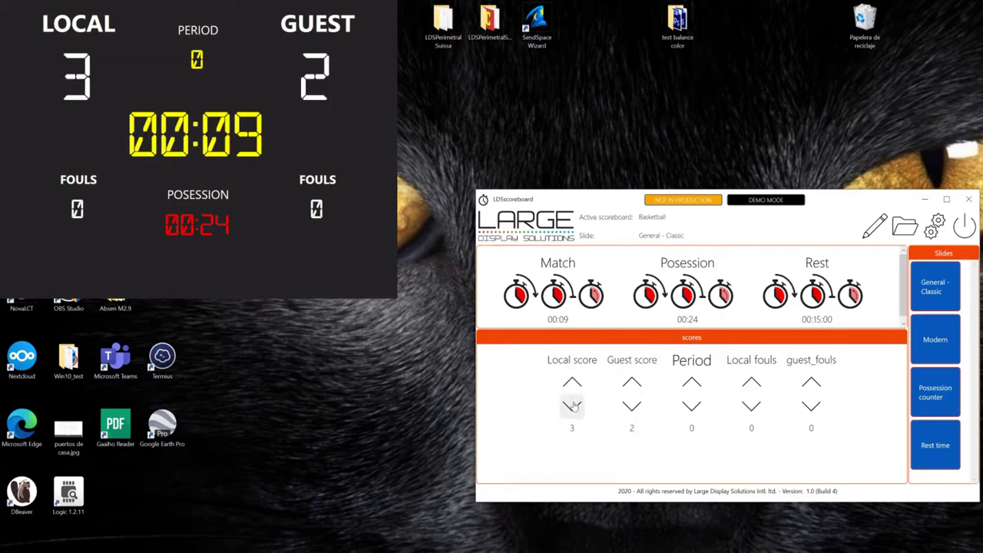
click(572, 405)
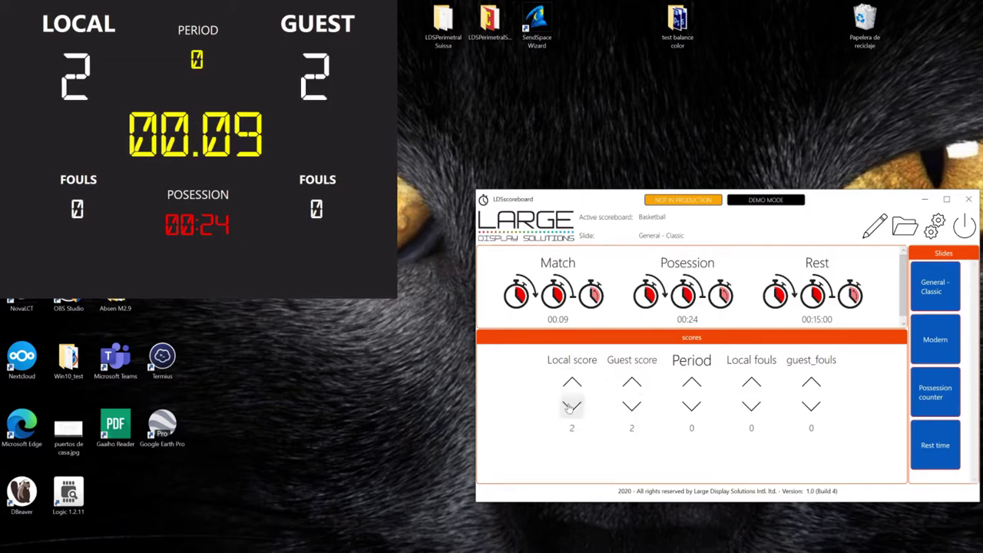
Switch the display through the Modern, Possession counter and Rest time slides, starting the Posession timer while its counter slide is shown
click(938, 344)
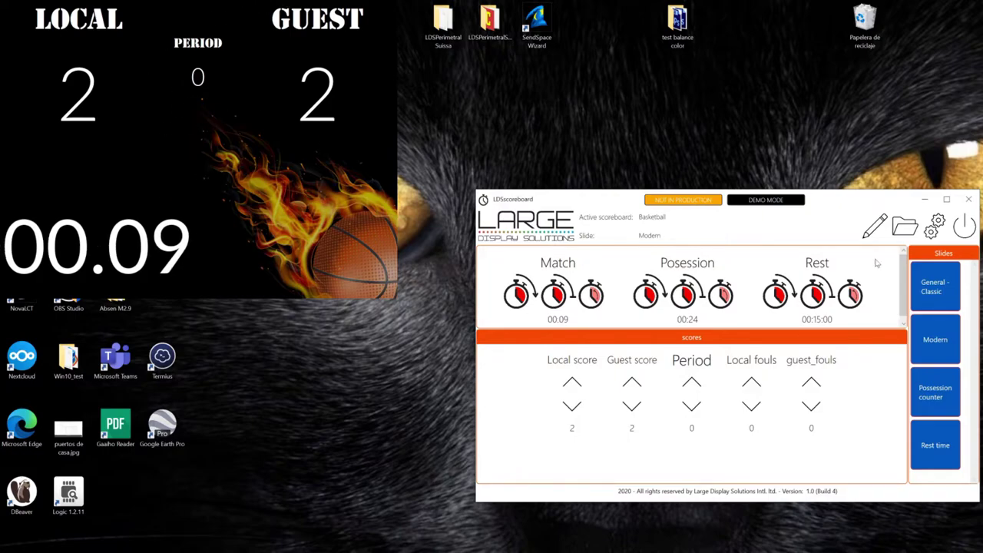
click(946, 393)
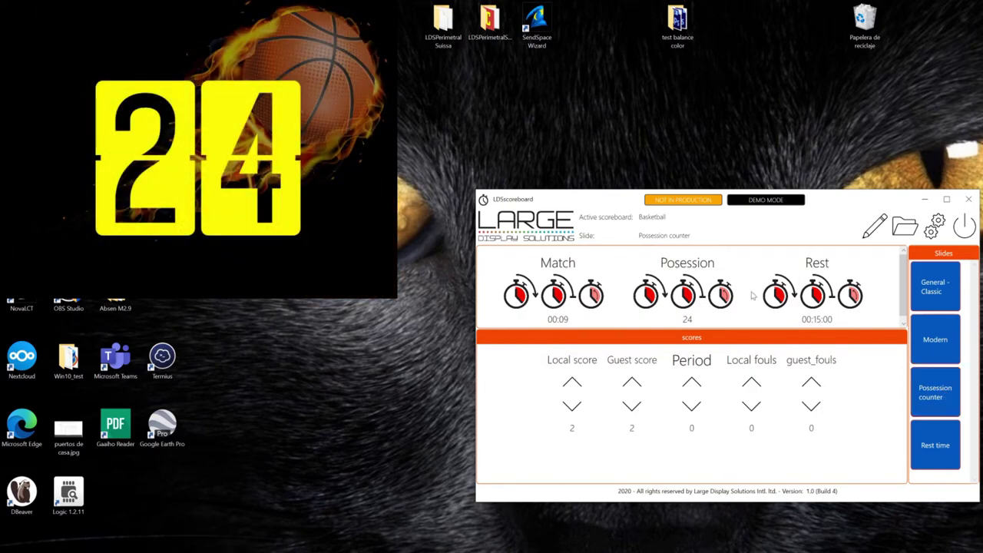
click(644, 294)
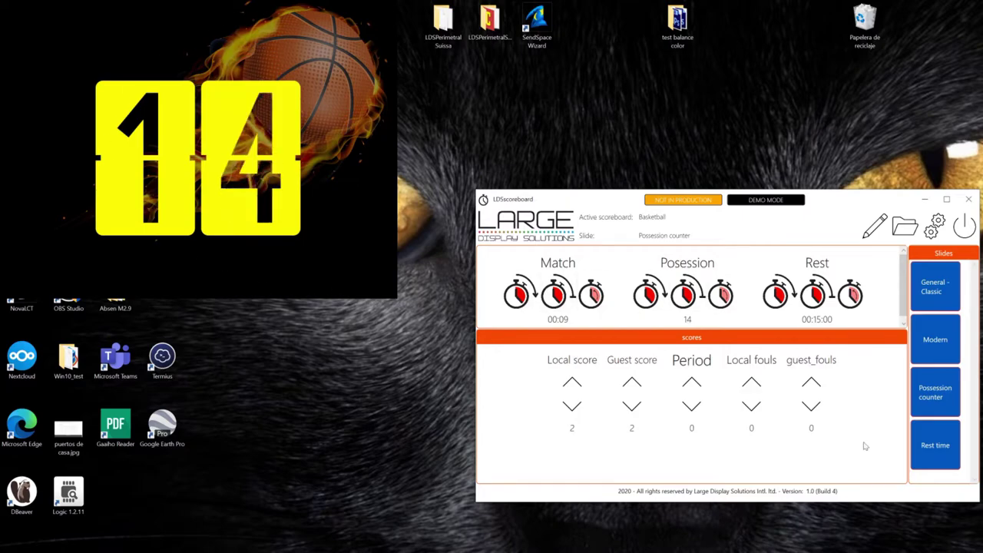
click(936, 452)
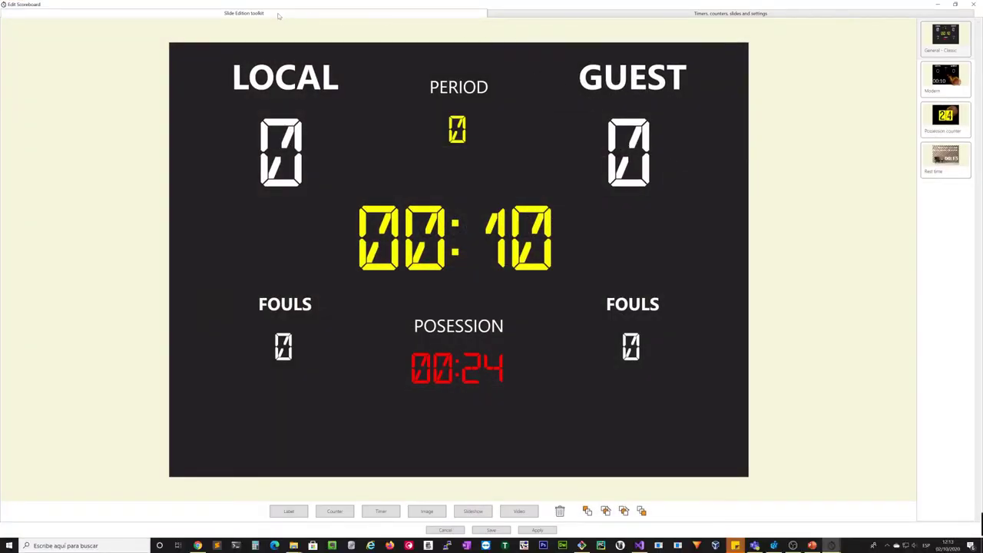
Review the scoreboard's timers, counters, slides and settings, and return to the slide editing view
click(695, 14)
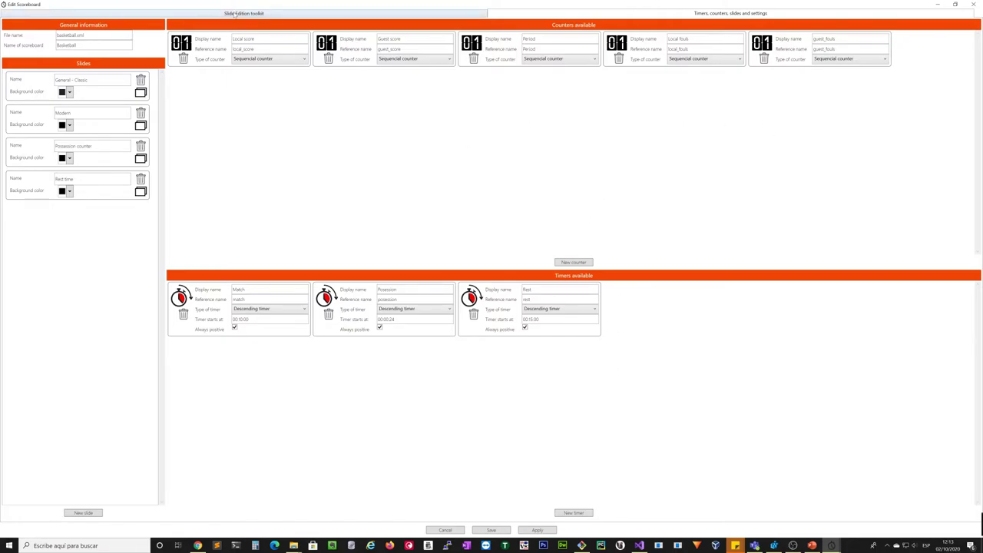
click(251, 14)
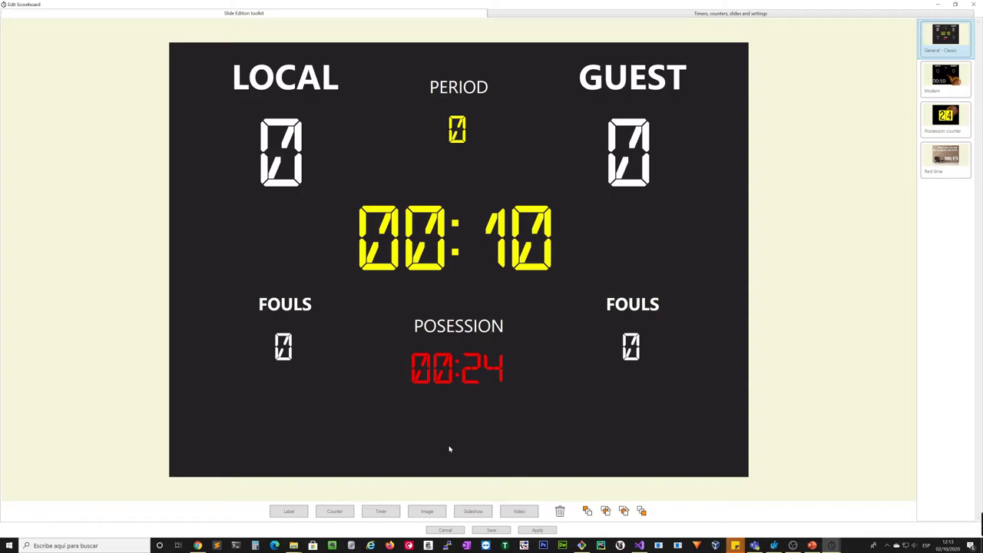
Set the text color of the Posession timer on the General - Classic slide to blue
click(460, 382)
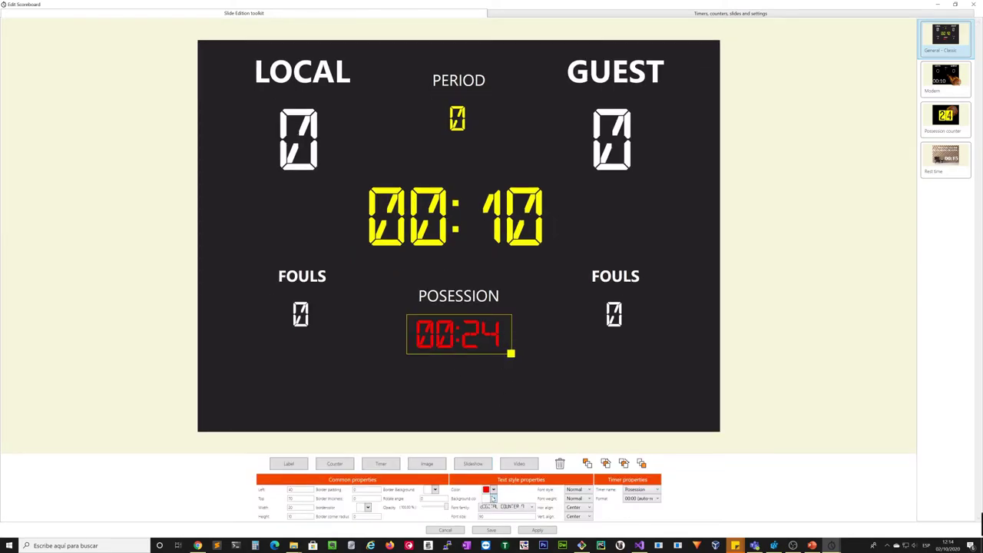
click(494, 490)
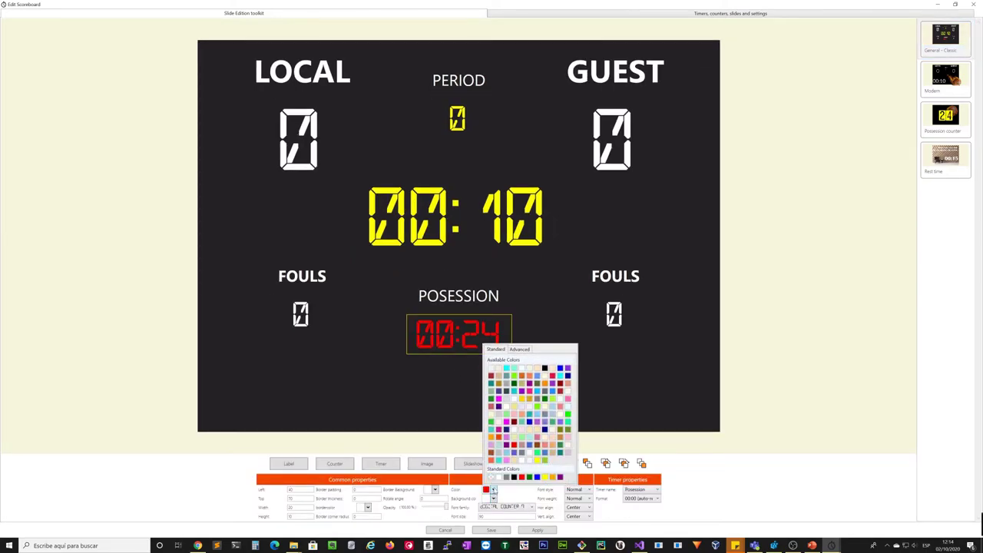
click(552, 393)
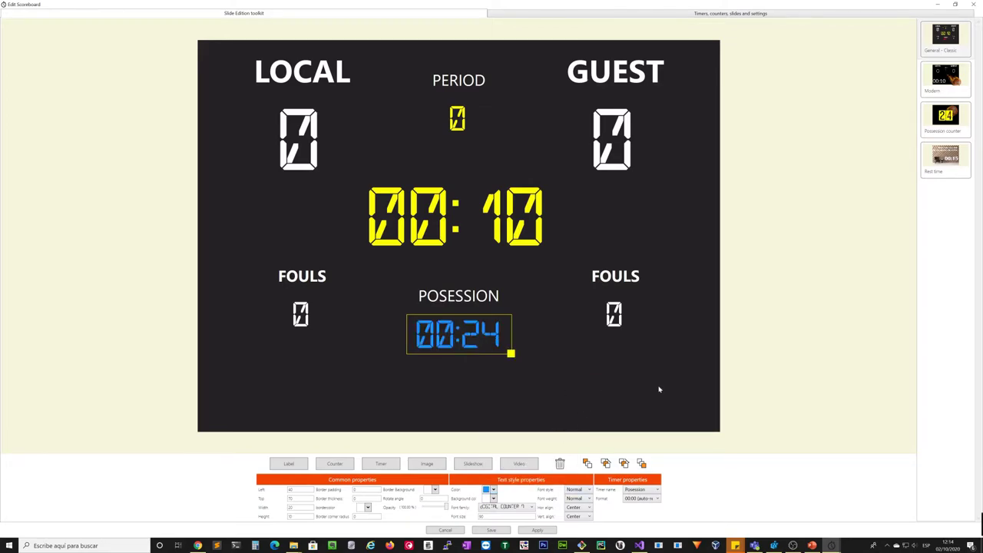
Insert the image campo_futbol_noche1.jpg from the backgrounds folder and send it behind the slide's other elements
click(427, 464)
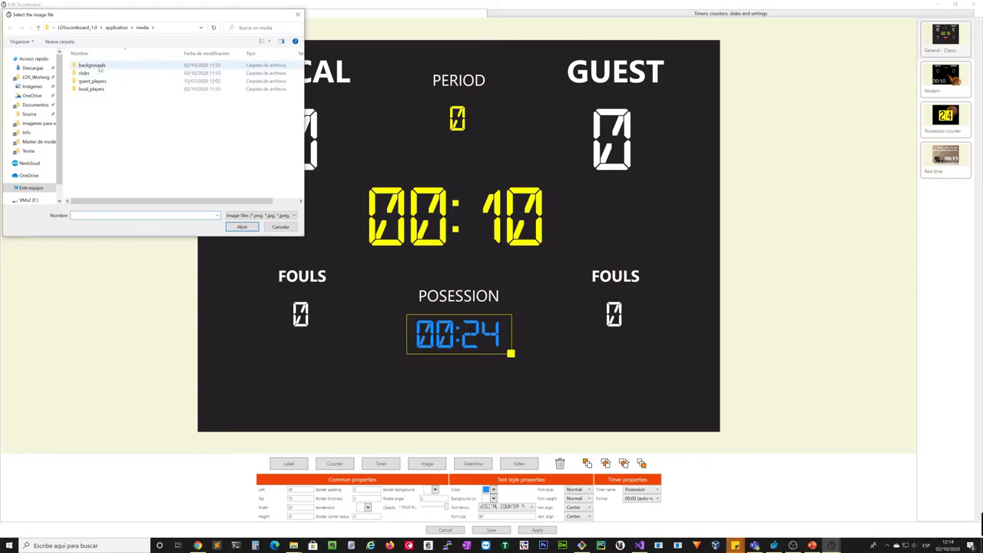
double_click(99, 67)
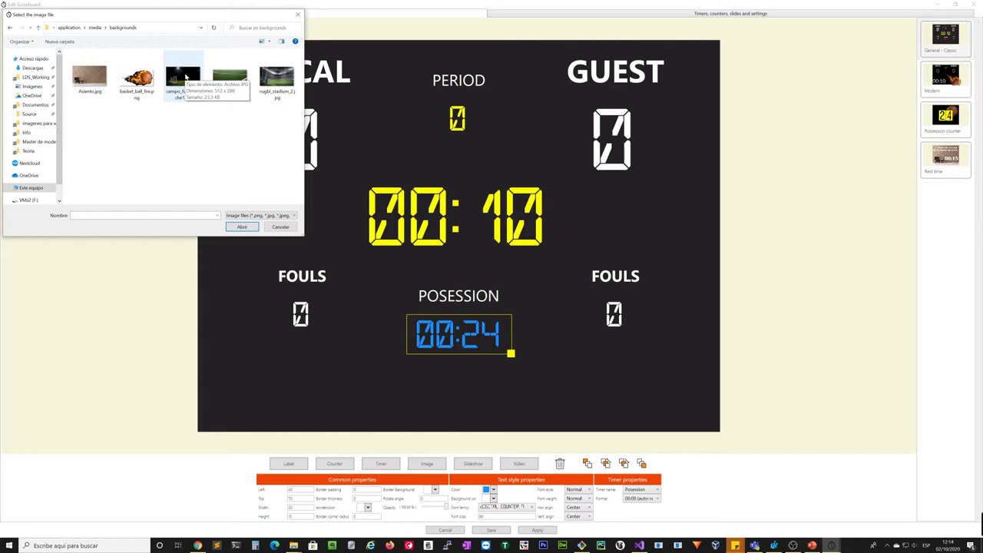
click(183, 77)
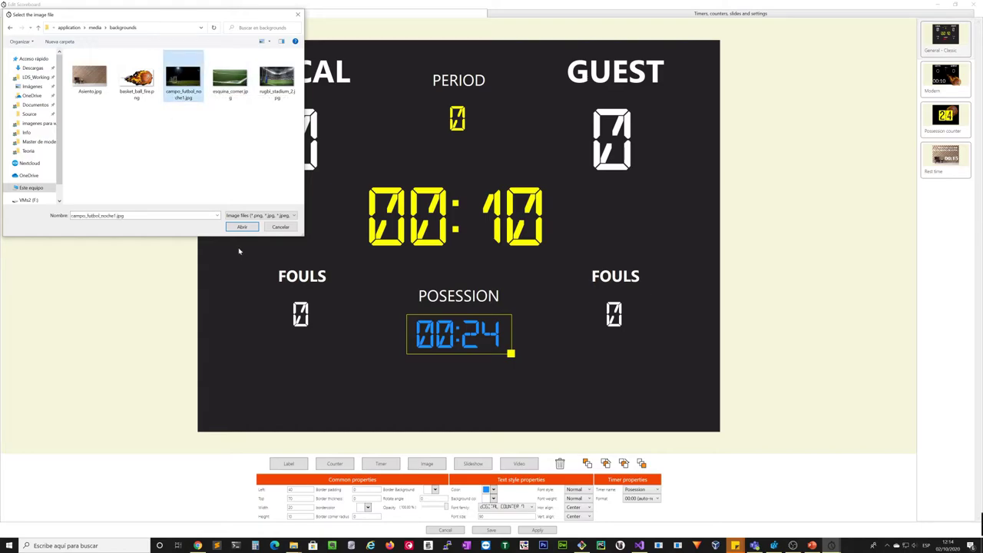
click(243, 226)
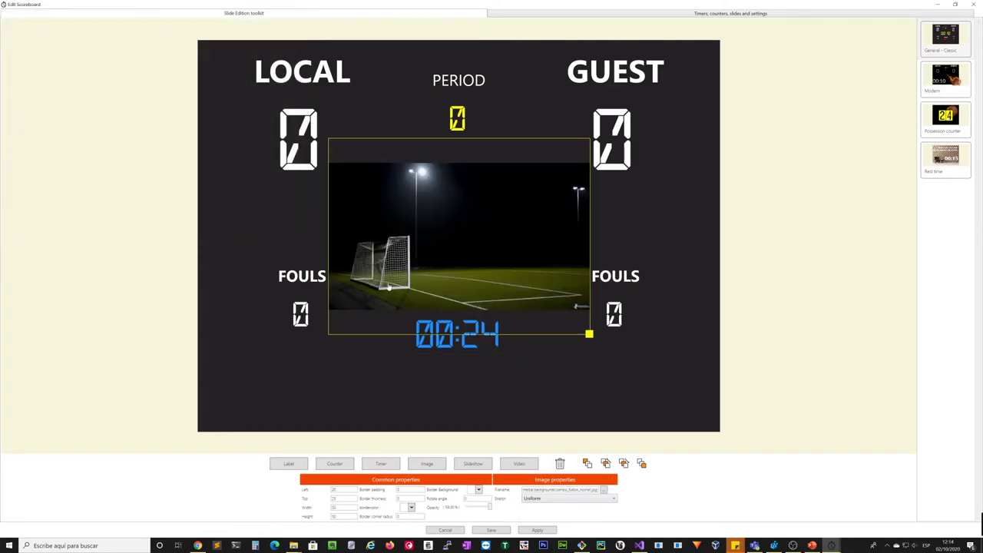
click(588, 464)
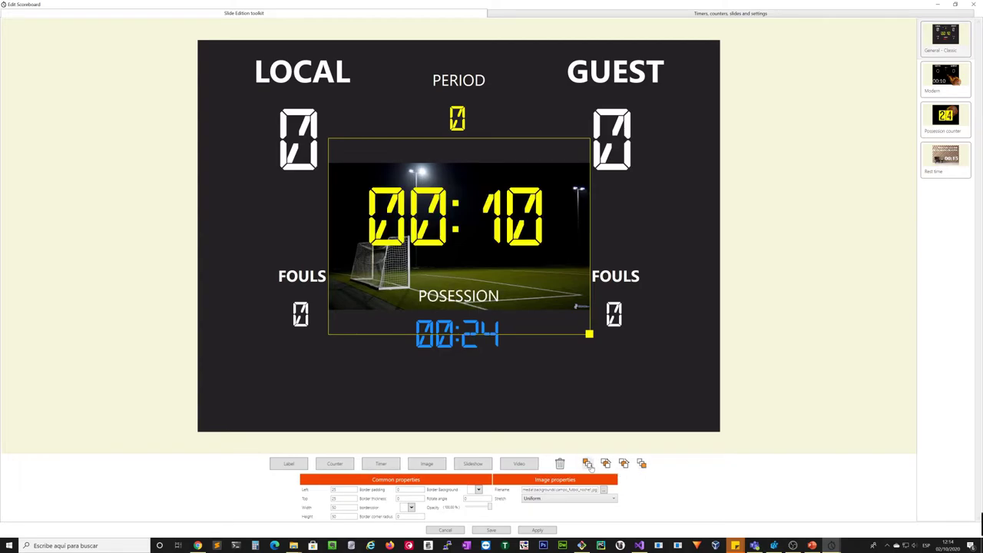
Fit the football field image to the slide with left 0, top 0, width 100 and height 100
double_click(335, 489)
text(0)
key(Tab)
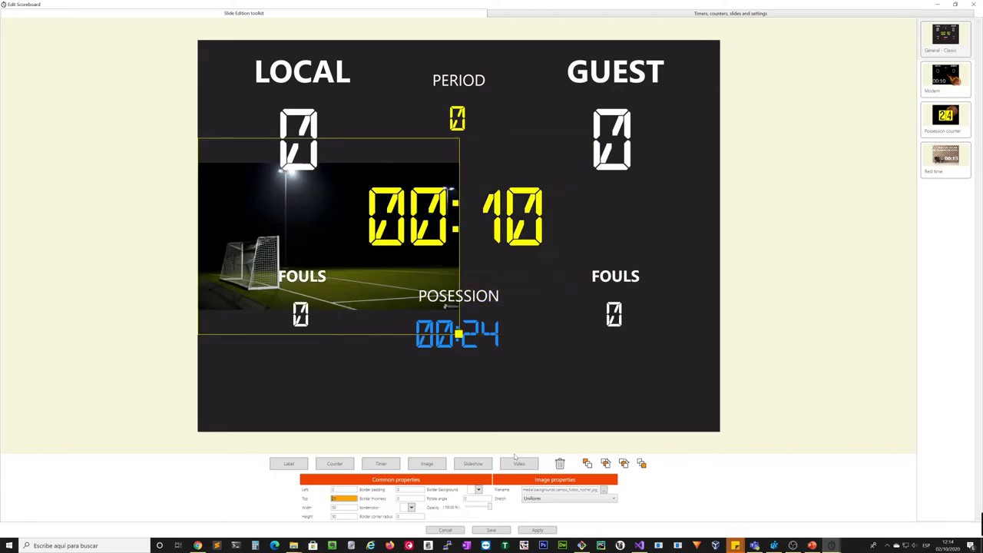
text(0)
key(Tab)
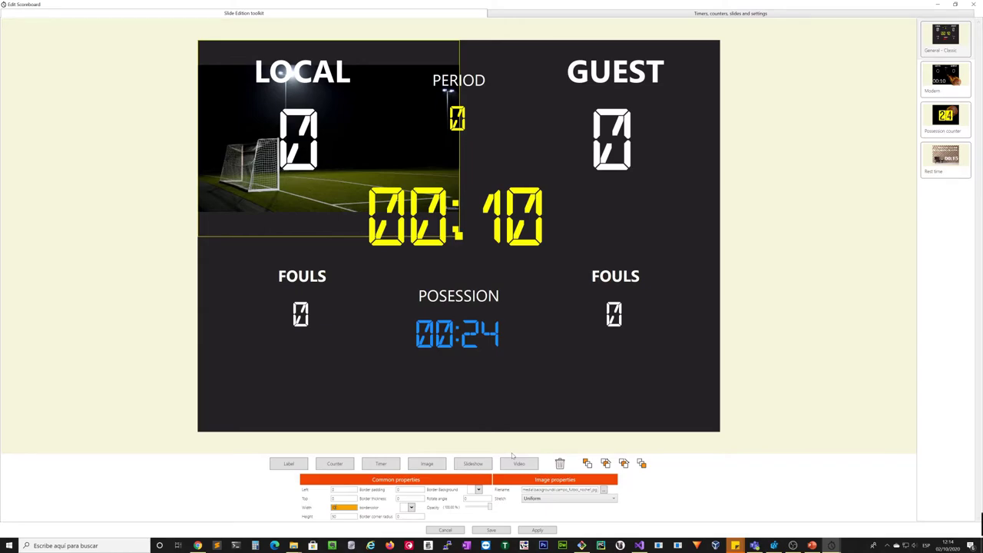
text(100)
key(Tab)
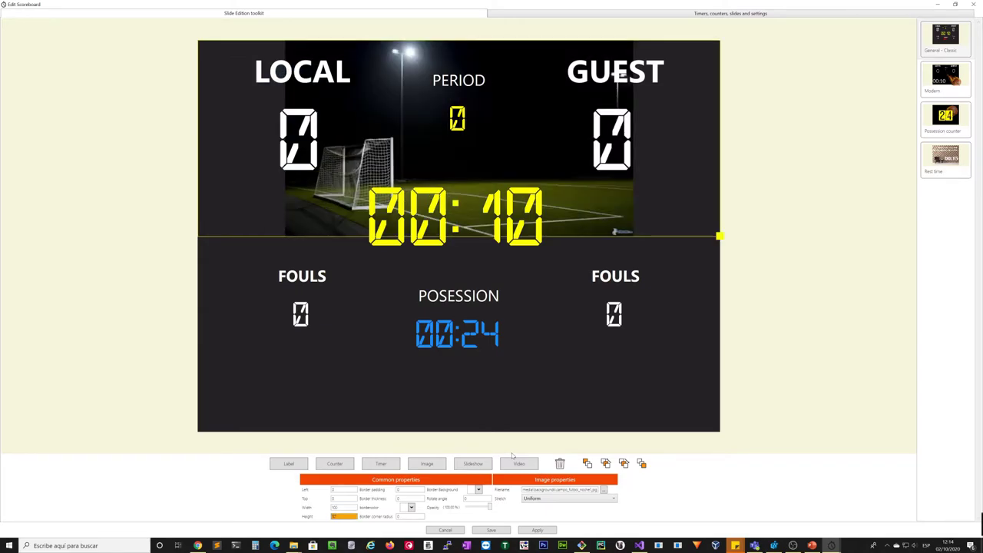
text(100)
key(Tab)
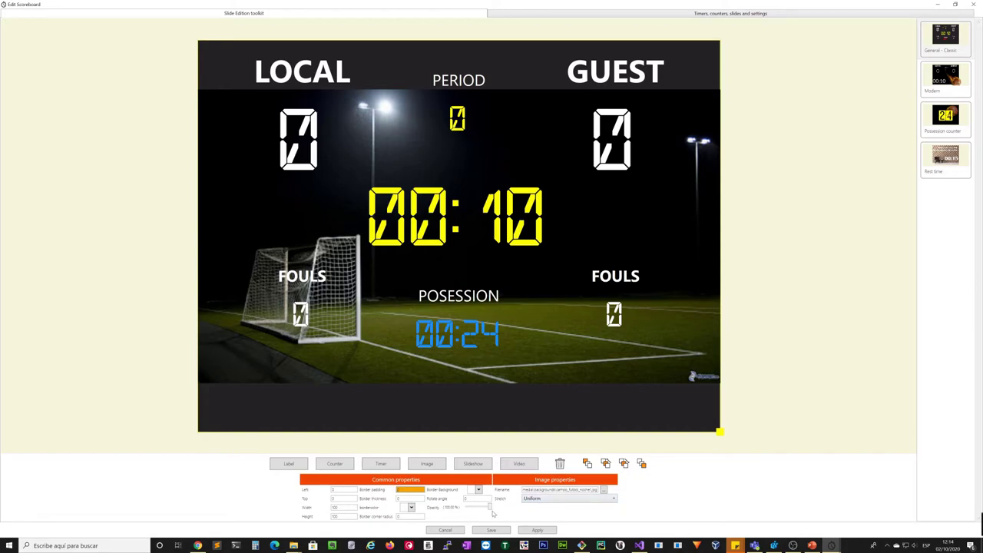
Lower the background image's opacity to make it semi-transparent, and show the edited General - Classic slide on the display
drag(489, 507, 473, 510)
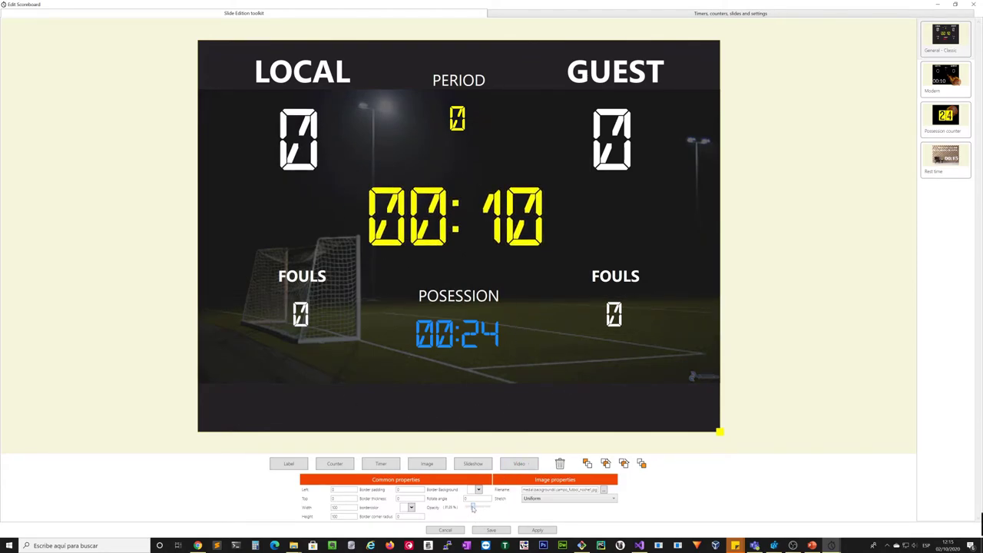
drag(473, 508, 479, 507)
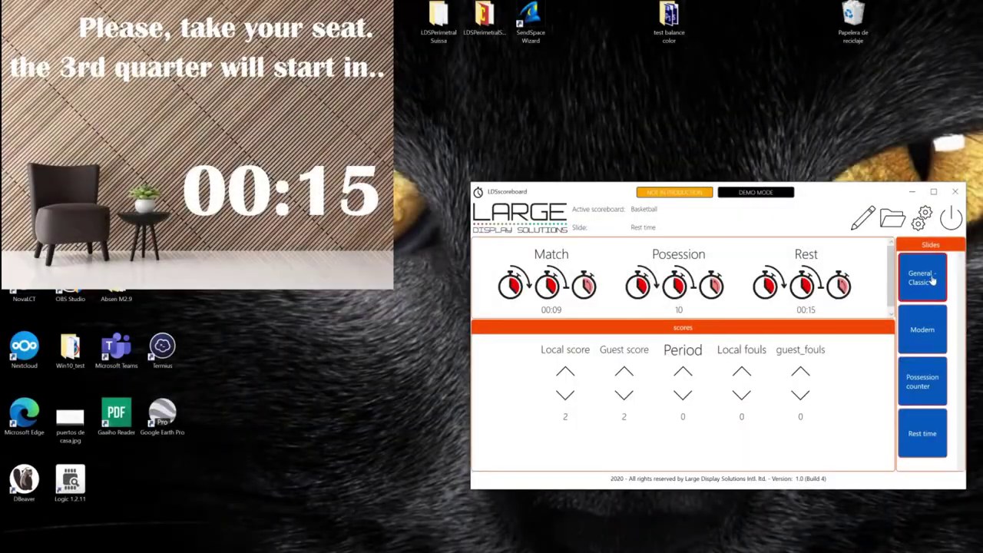
click(933, 285)
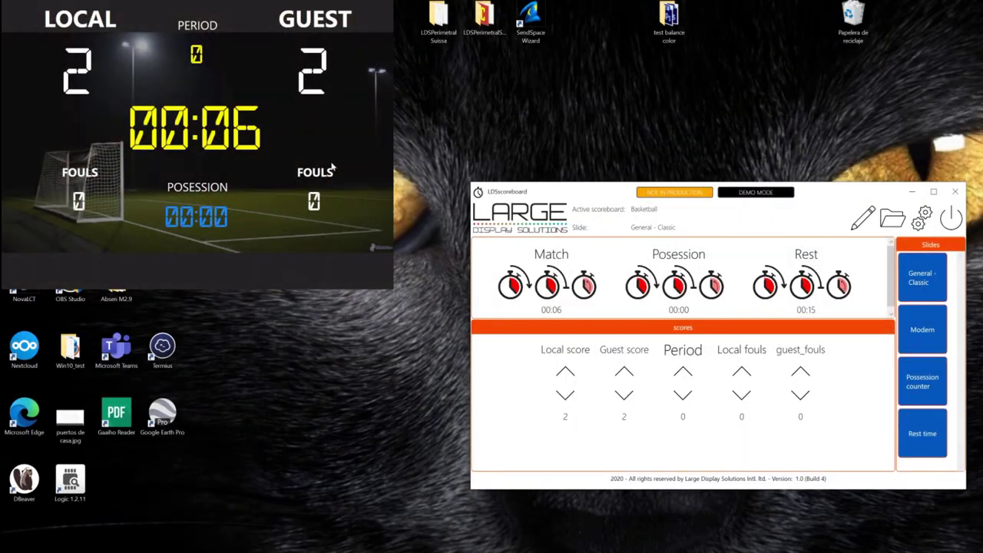